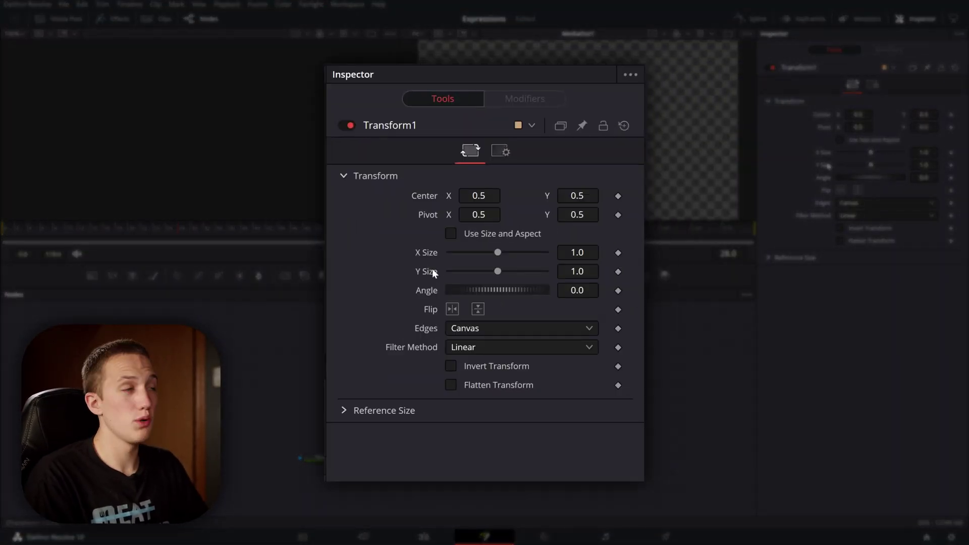
Add an expression to Transform1's Y Size, then reset Y Size to its default 1.0.
right_click(432, 270)
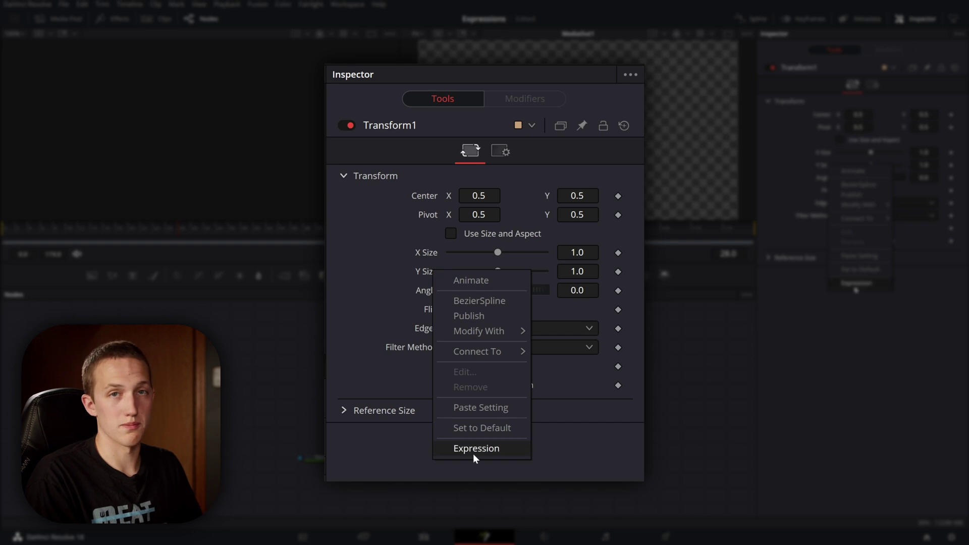
left_click(577, 270)
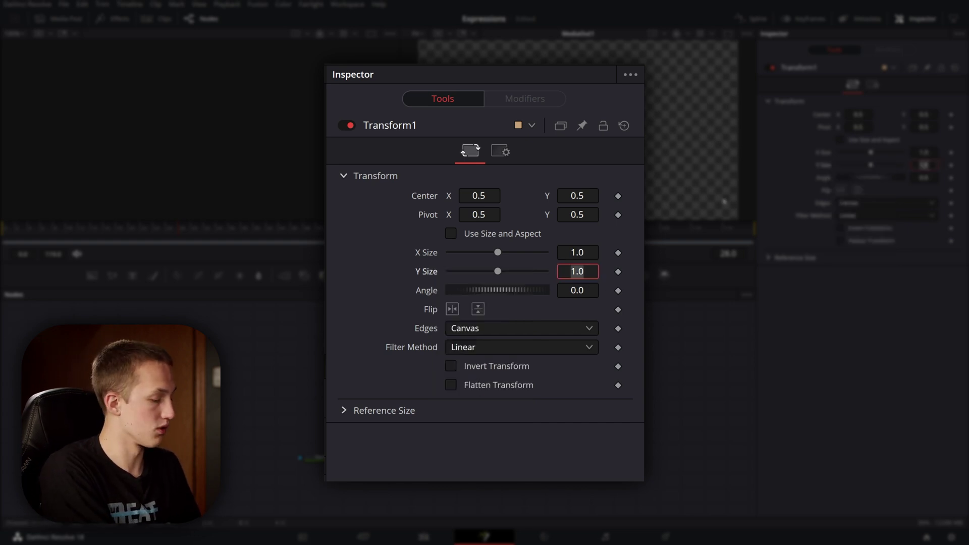
type("=")
key("Return")
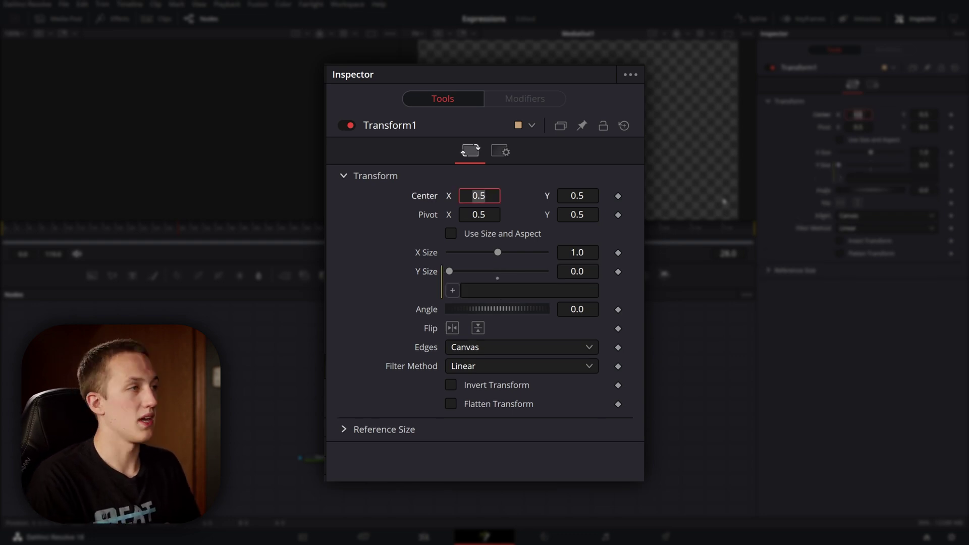
right_click(432, 270)
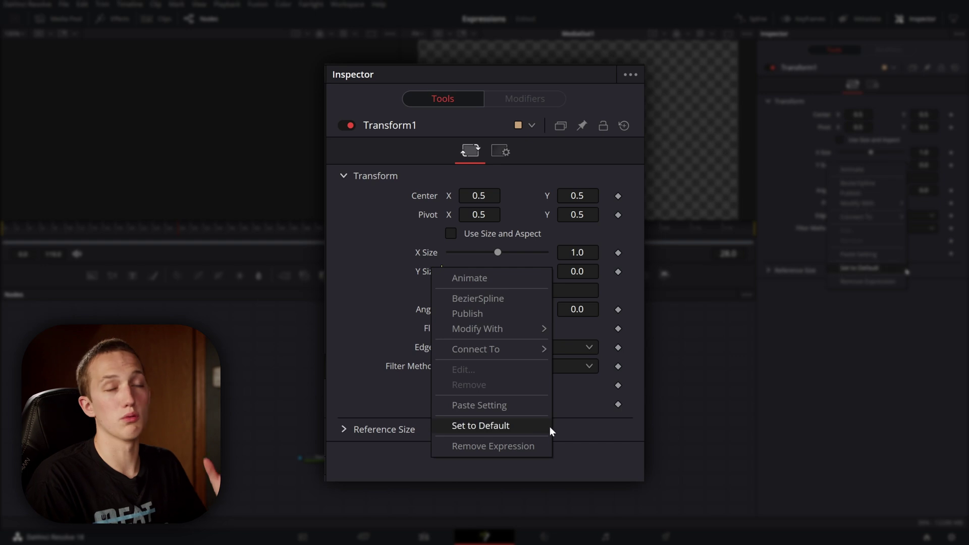
left_click(501, 446)
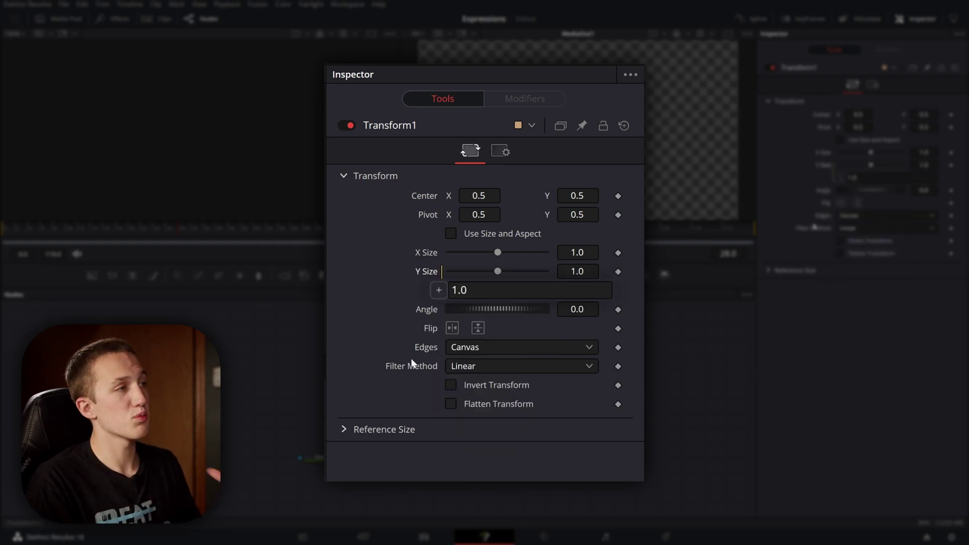
left_click(479, 290)
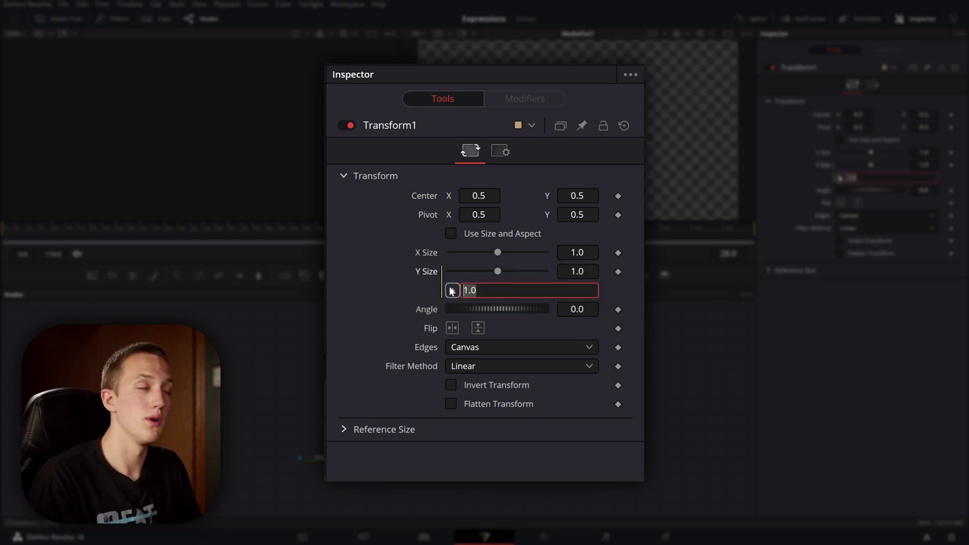
Enter XSize as the Y Size expression so it follows X Size.
left_click_drag(452, 291, 421, 247)
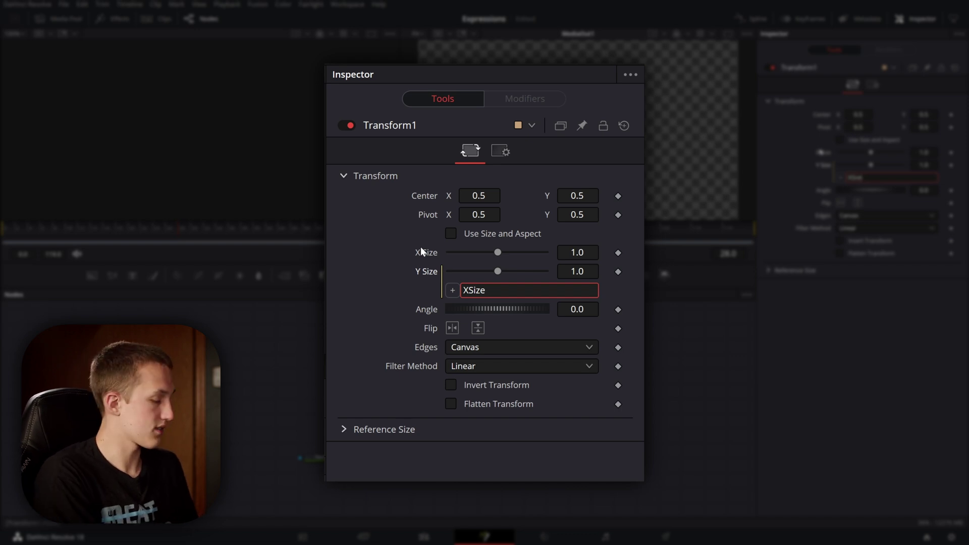
type("+")
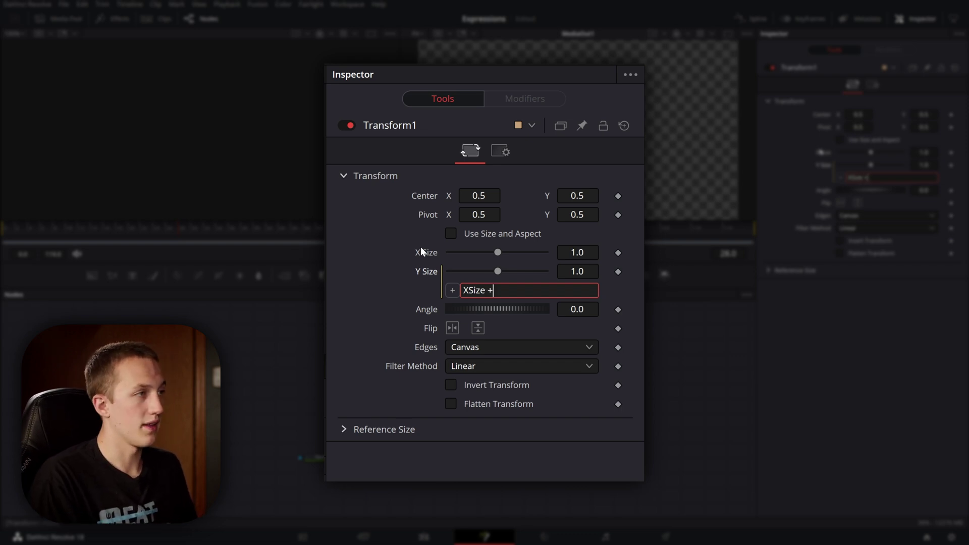
left_click_drag(456, 286, 432, 308)
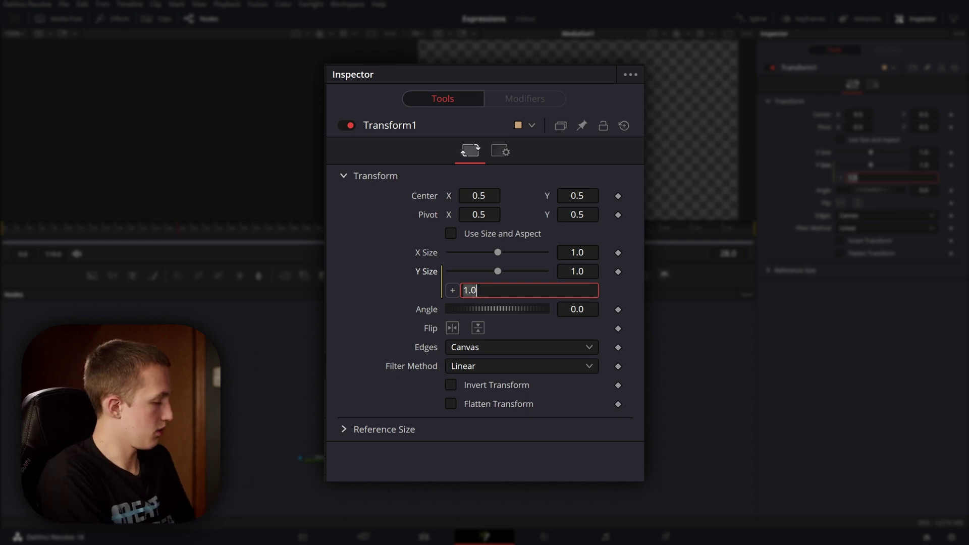
type("XSize")
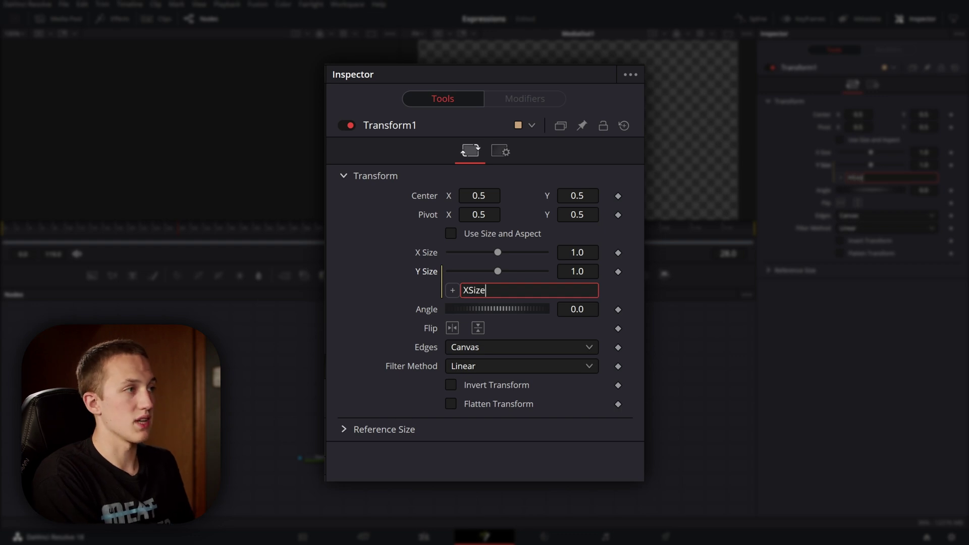
key("Tab")
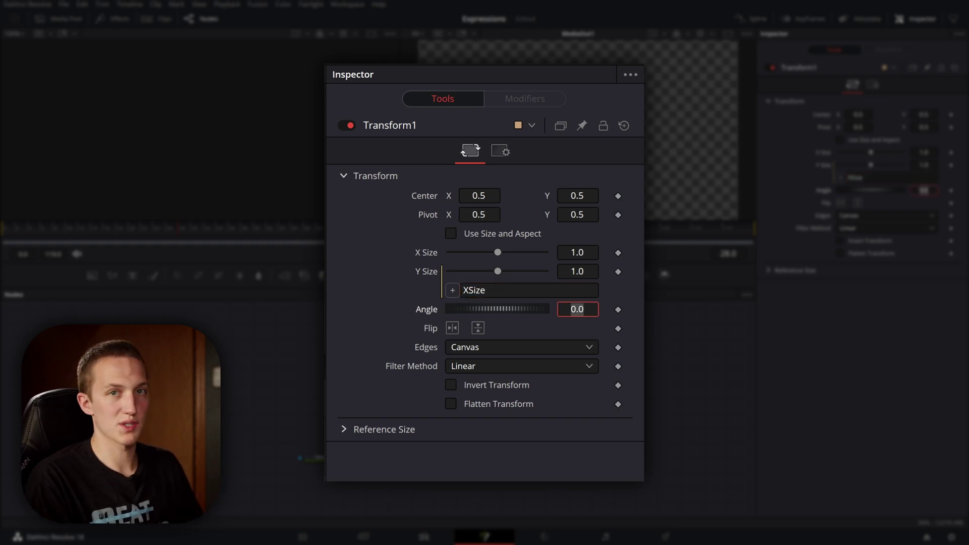
Test the XSize link by nudging X Size, then change the Y Size expression to Text1.Size.
mouse_move(871, 154)
left_mouse_down()
mouse_move(861, 152)
mouse_move(876, 153)
left_mouse_up()
double_click(876, 153)
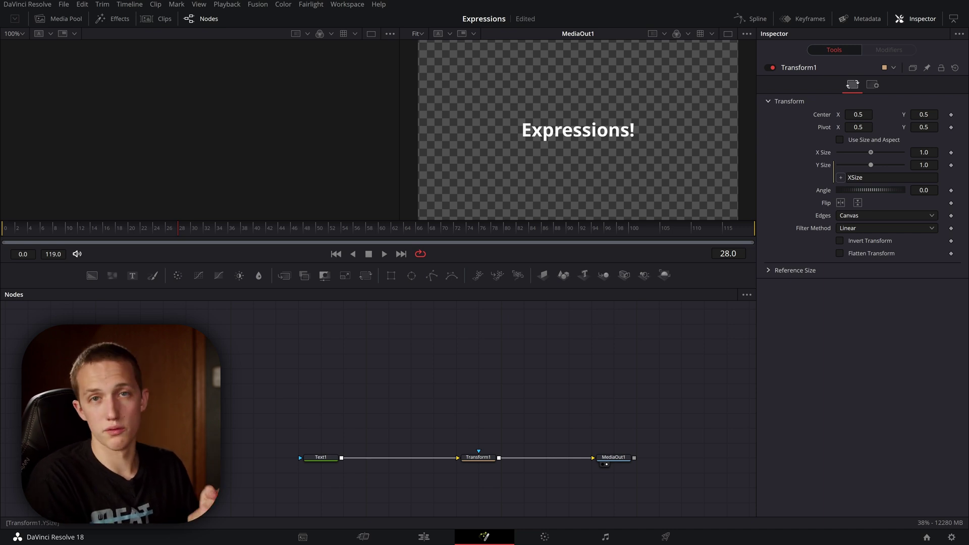
left_click(858, 177)
key("BackSpace")
key("BackSpace")
key("BackSpace")
key("BackSpace")
key("BackSpace")
type("Tex")
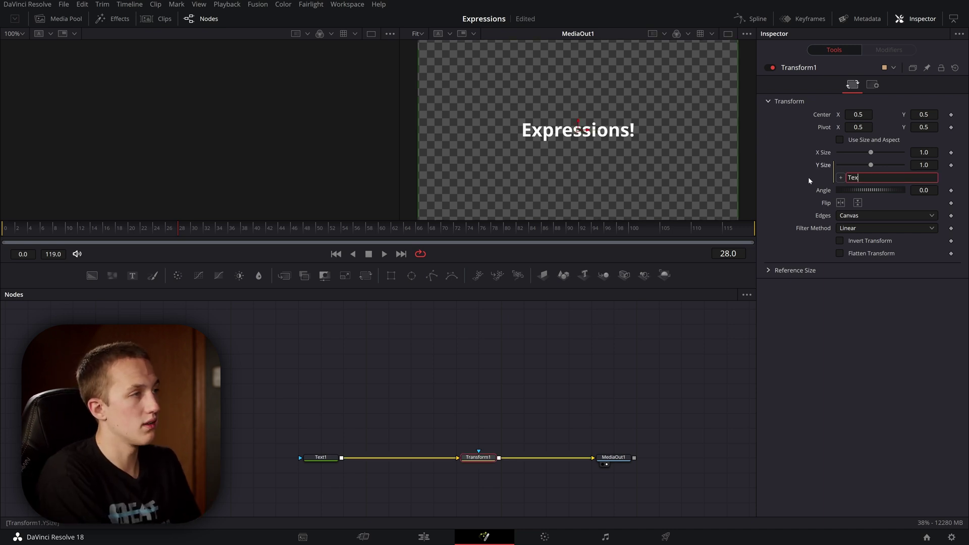
type("t1.Size")
key("Return")
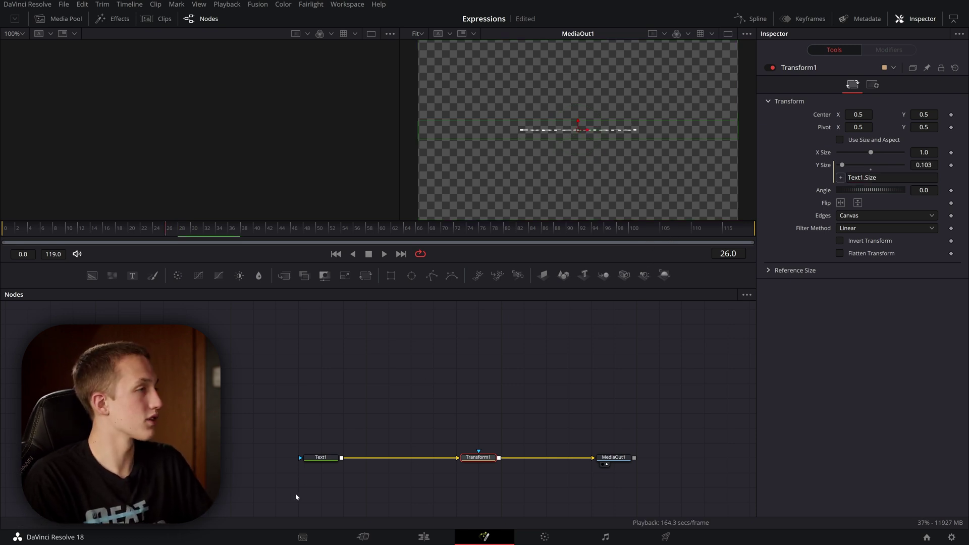
Drag Text1's Size slider to test the link, then undo the change.
left_click(313, 459)
left_click_drag(853, 256, 883, 247)
key("ctrl+z")
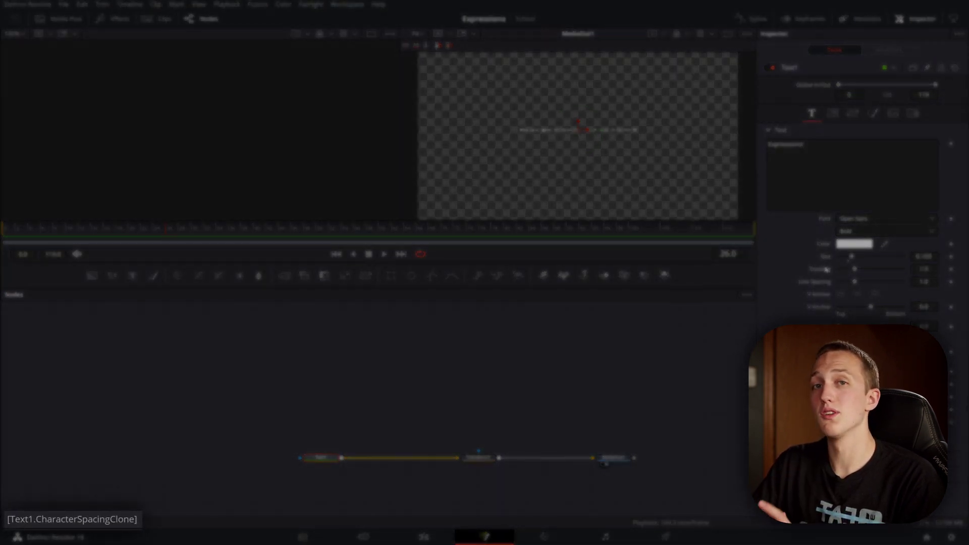
Make the Y Size expression Text1.Size*4 and test it by raising Text1's Size to about 0.46.
left_click(480, 459)
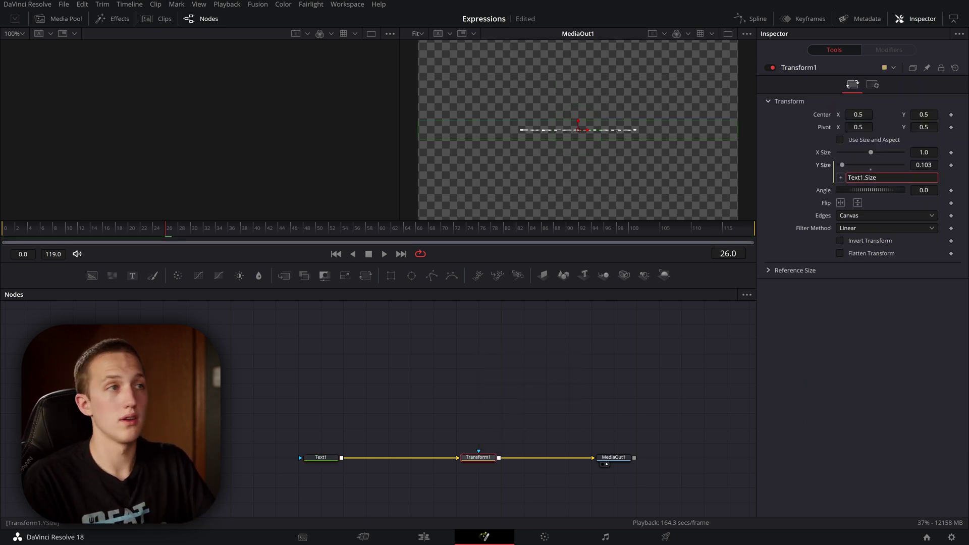
left_click(877, 177)
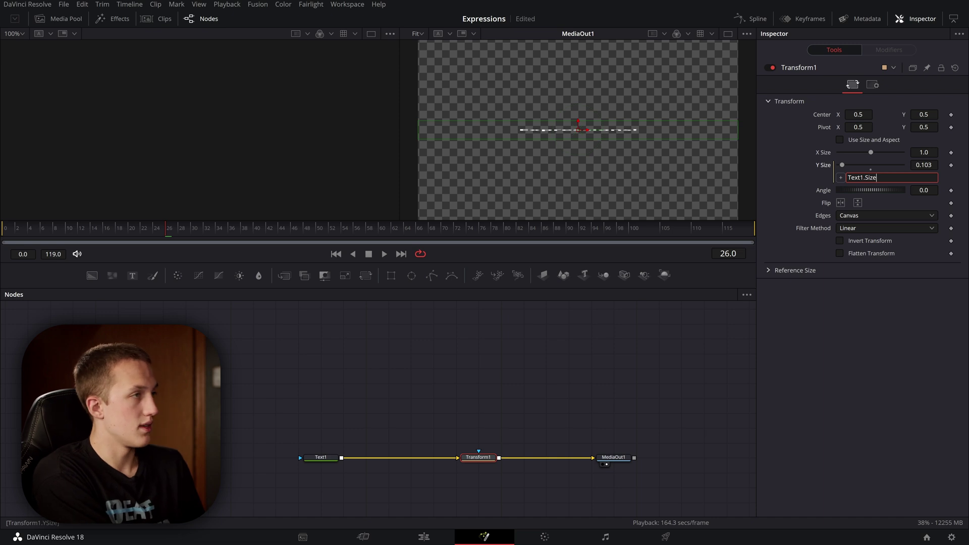
type("*")
key("Return")
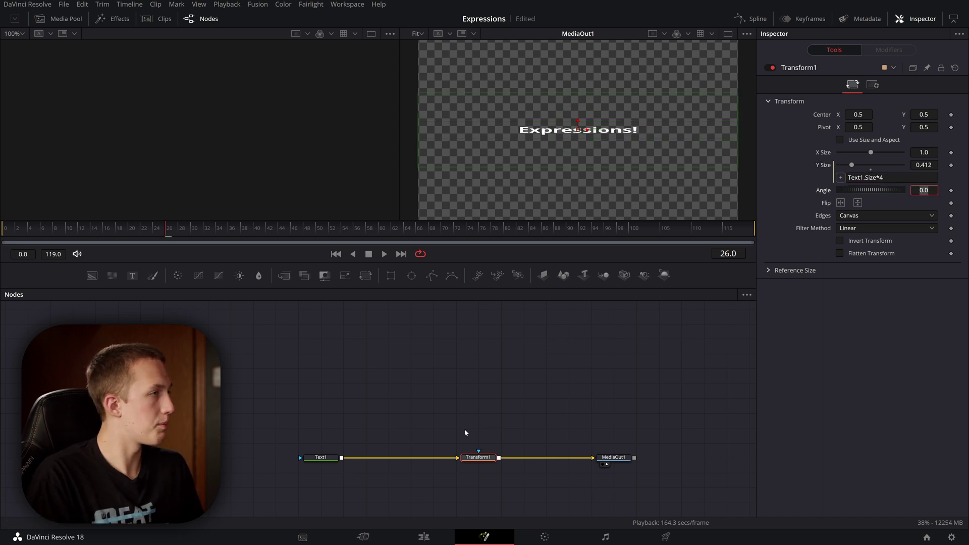
left_click(320, 458)
left_click_drag(853, 259, 893, 257)
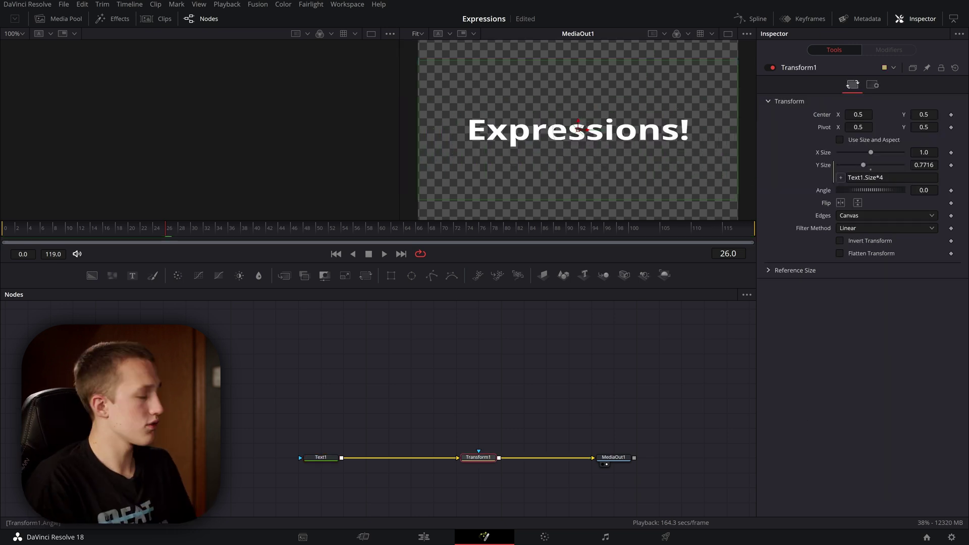
Change the Y Size expression to XSize^2 and drag X Size to confirm Y Size follows.
type("XSize^2")
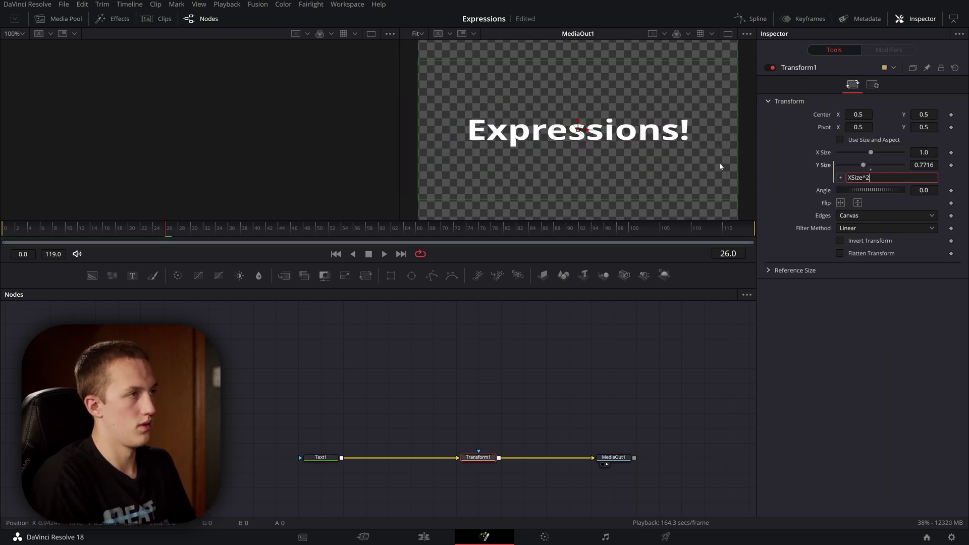
key("Tab")
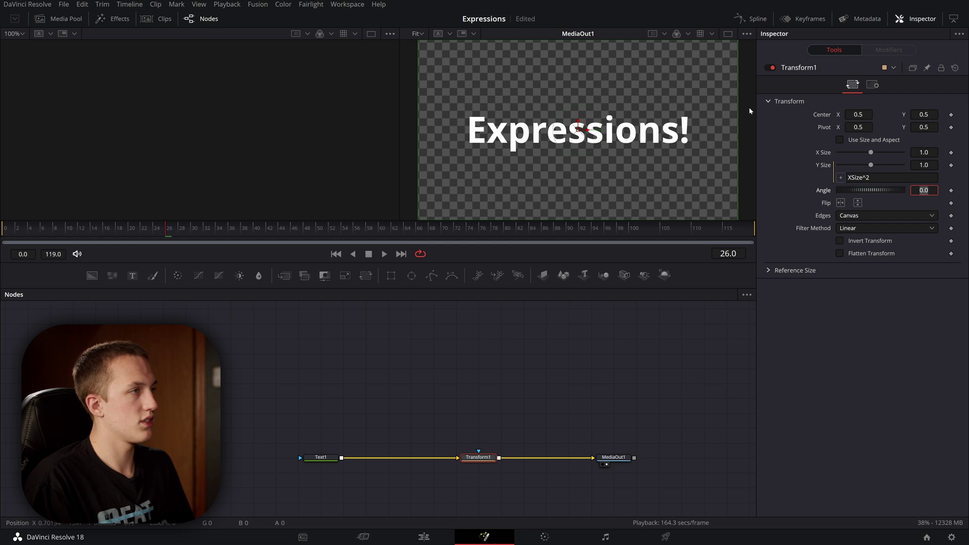
mouse_move(873, 153)
left_mouse_down()
mouse_move(847, 155)
mouse_move(883, 167)
left_mouse_up()
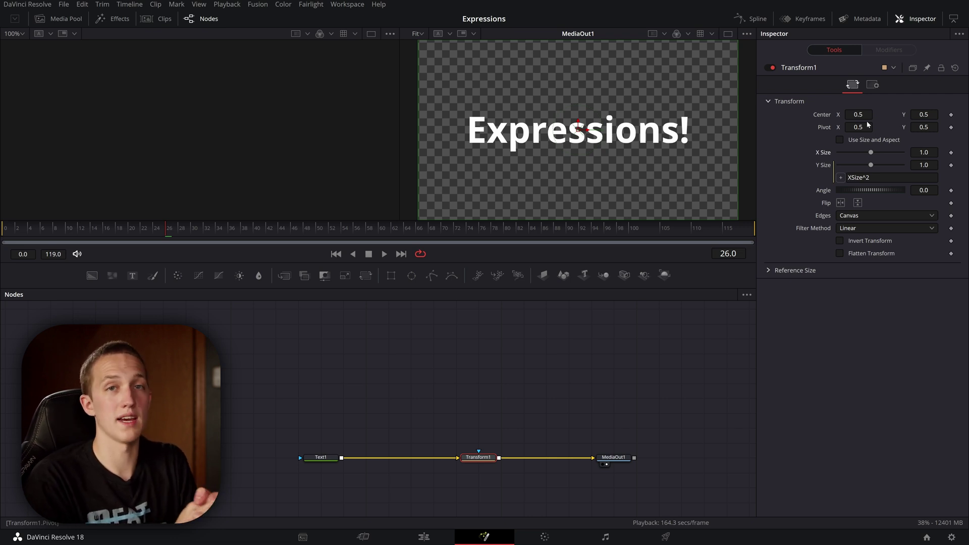
Try Center.Y as the Y Size expression and raise Center Y to check it follows.
left_click(865, 178)
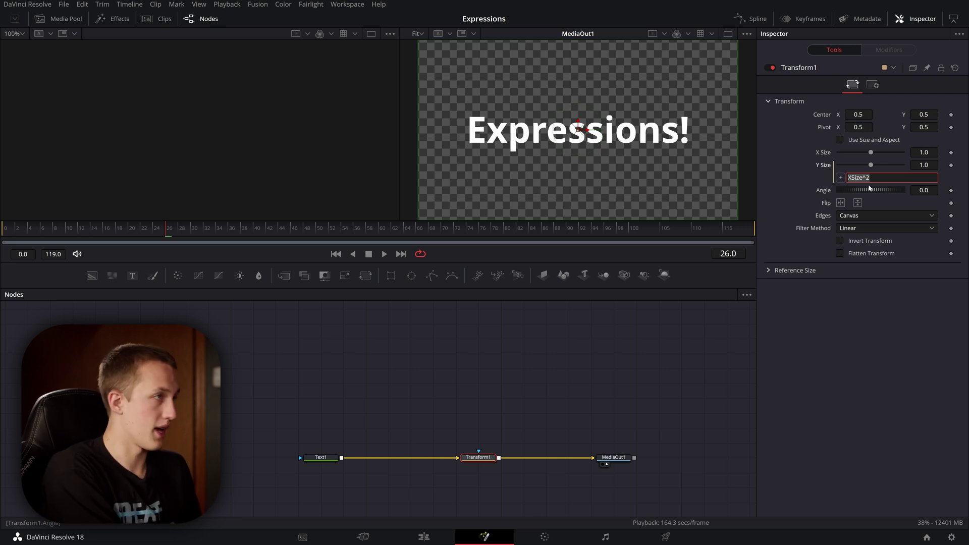
type("Center.Y")
key("Tab")
mouse_move(923, 114)
left_mouse_down()
mouse_move(962, 114)
mouse_move(931, 114)
left_mouse_up()
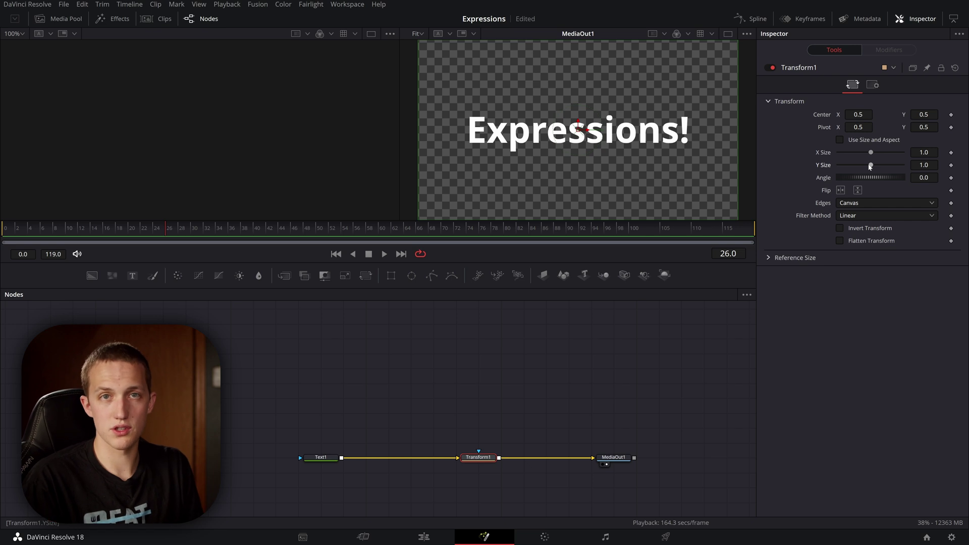
Add an Angle expression using comp.RenderEnd and play the comp to watch the title rotate.
right_click(828, 183)
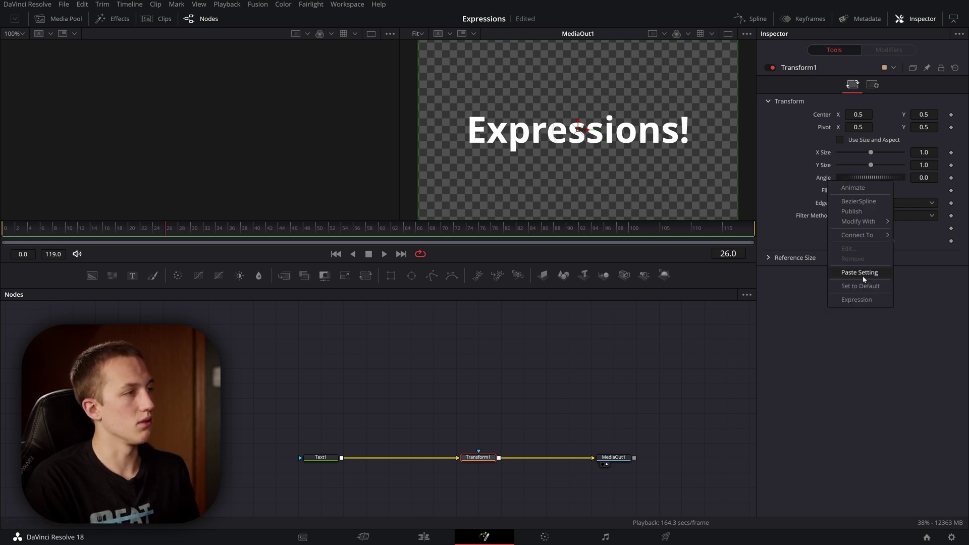
left_click(855, 299)
type("comp.RenderEnd")
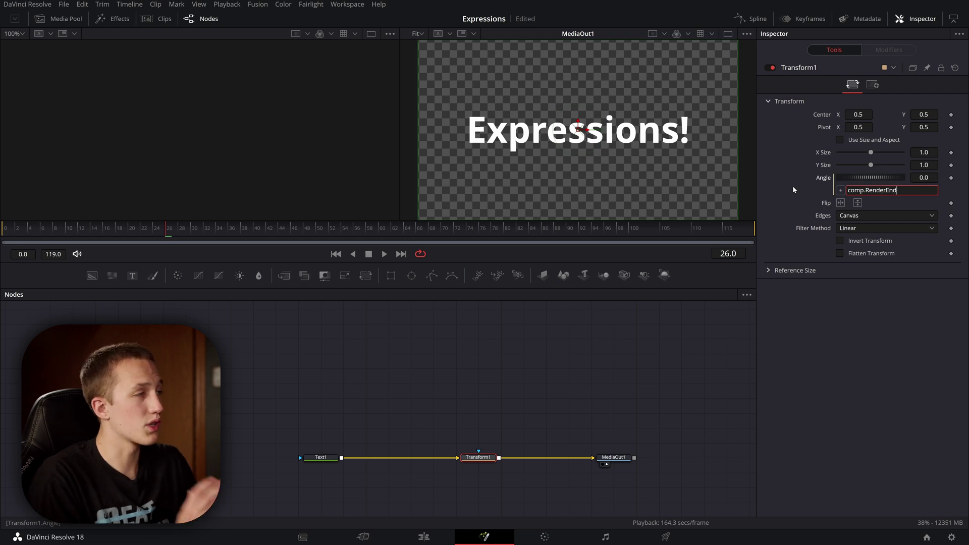
key("Return")
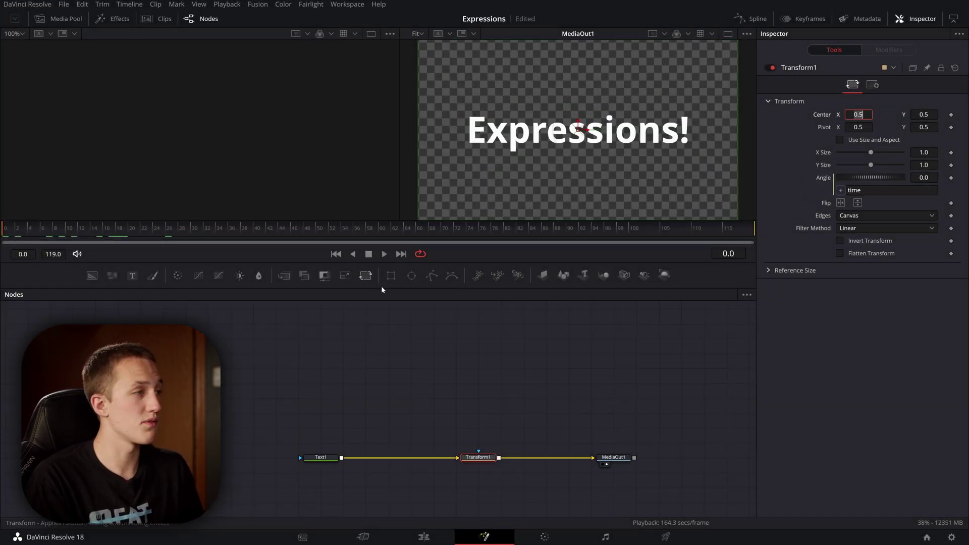
key("space")
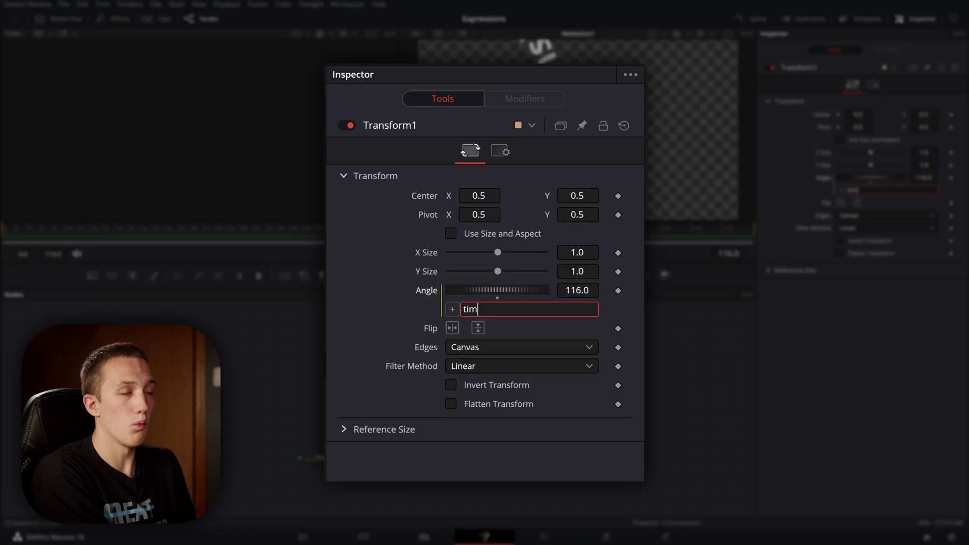
Rewrite the Angle expression as time/comp.RenderEnd, keeping Center X at 0.5.
key("BackSpace")
key("BackSpace")
key("BackSpace")
type("time/comp.")
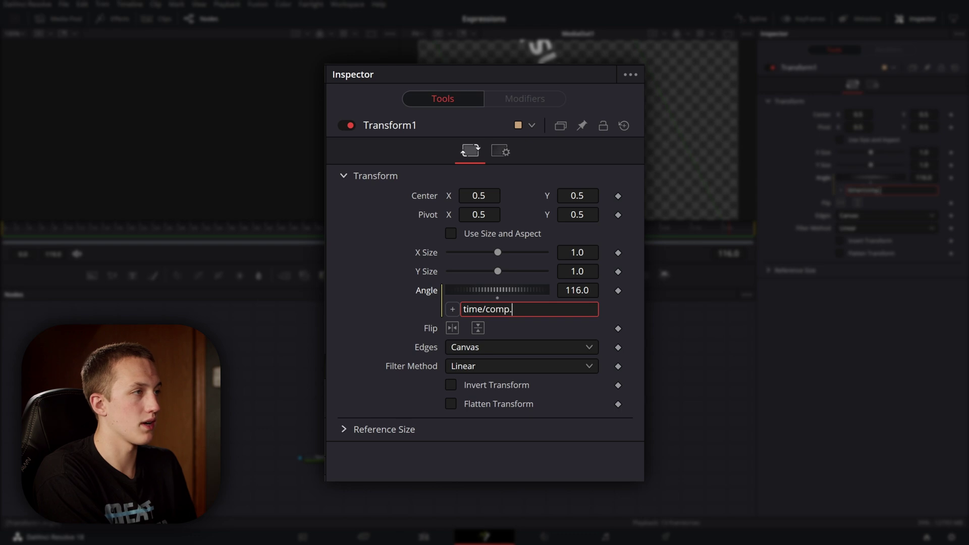
type("RenderEnd")
key("Tab")
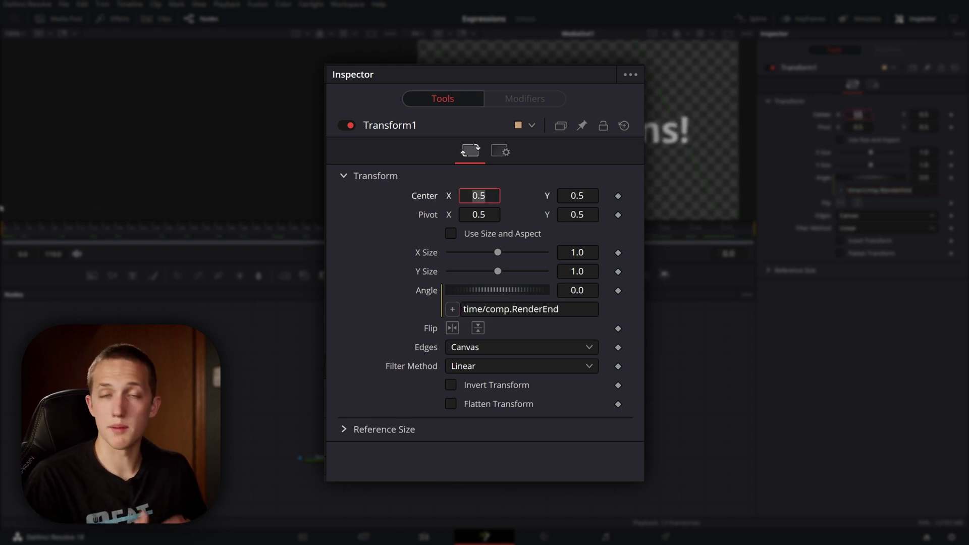
key("BackSpace")
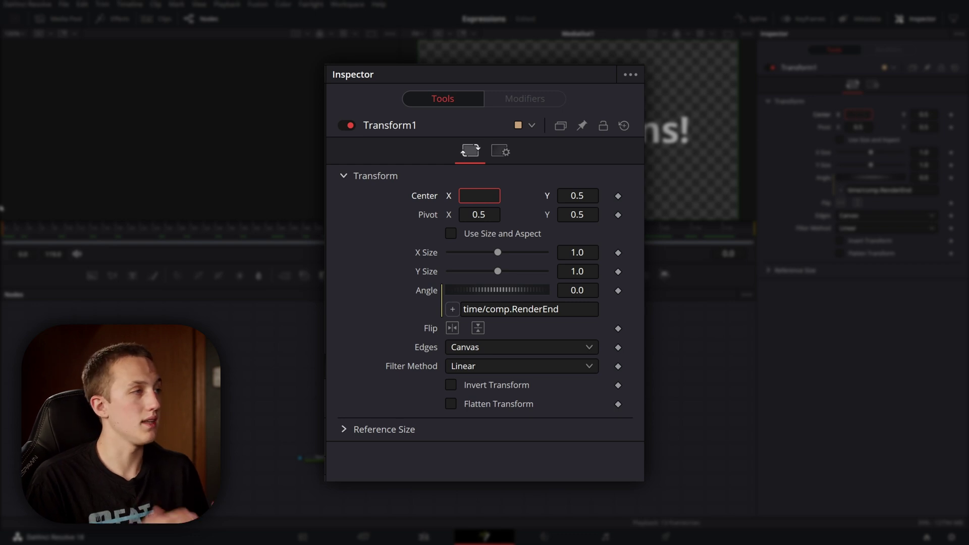
key("Escape")
Extend the Angle expression to time/comp.RenderEnd*360 and play the comp to watch it spin.
left_click(580, 309)
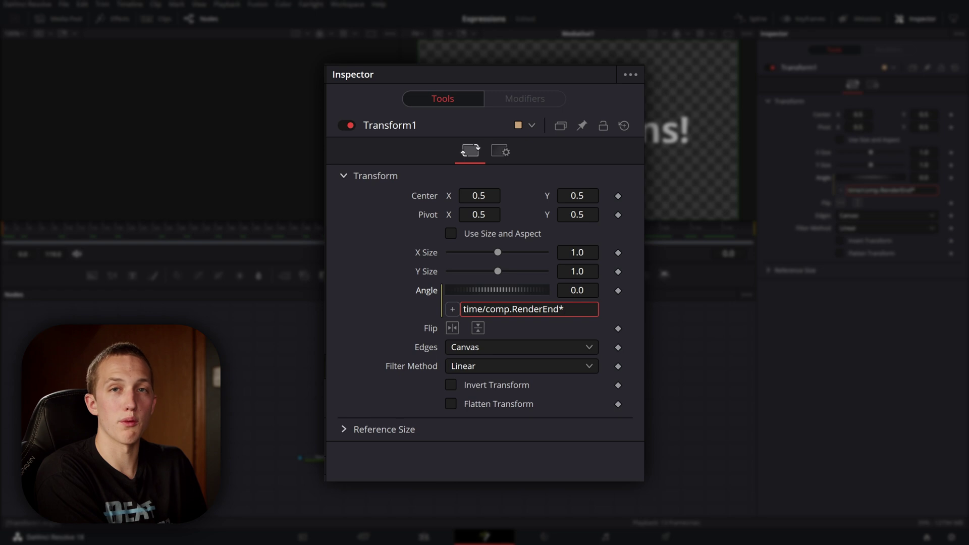
type("60")
key("Return")
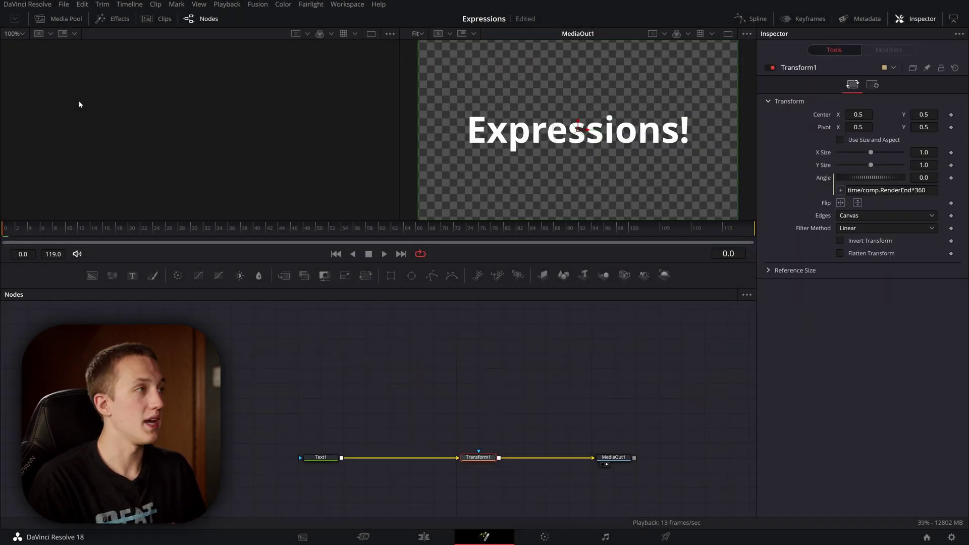
key("space")
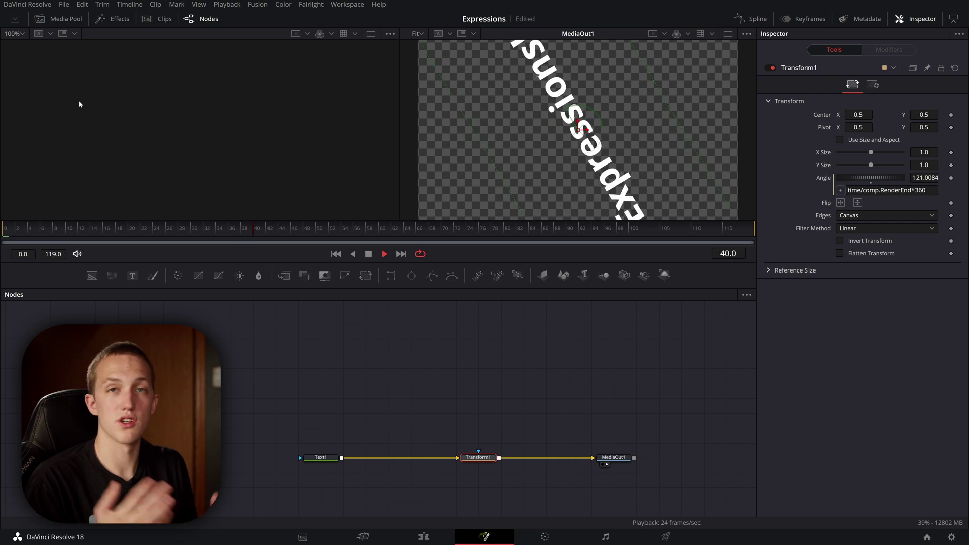